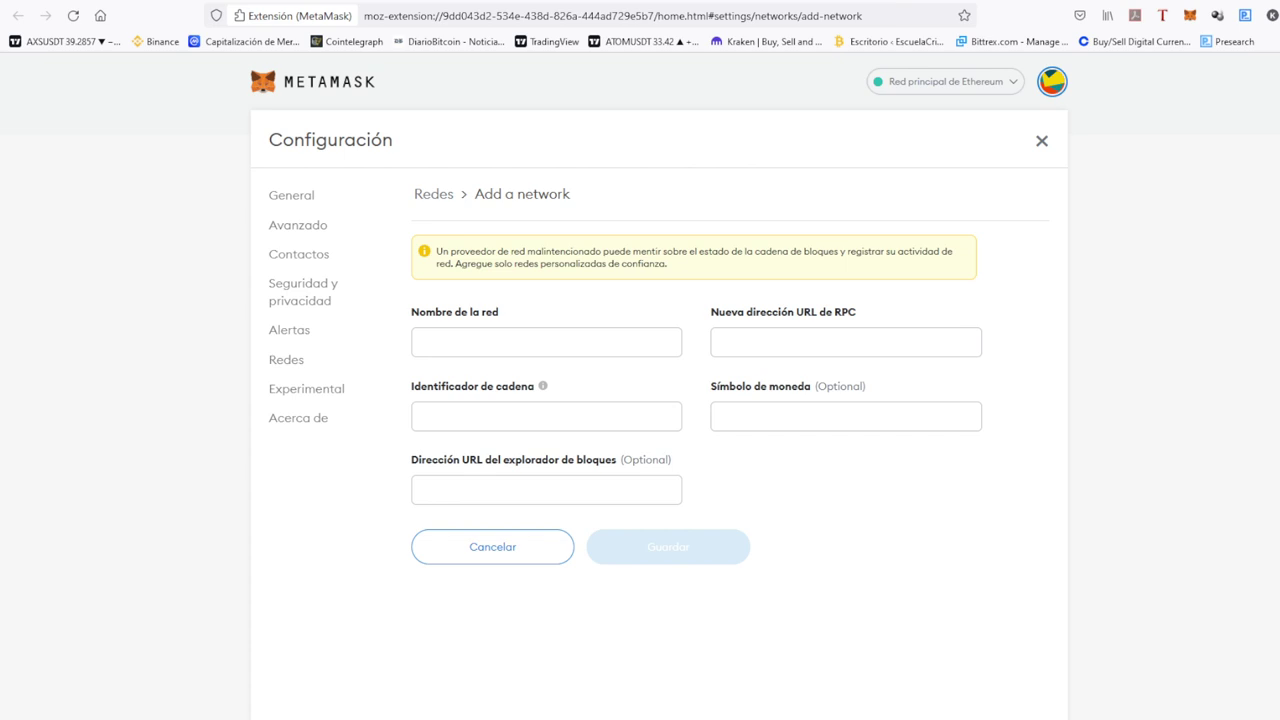
click(493, 343)
text(Smart)
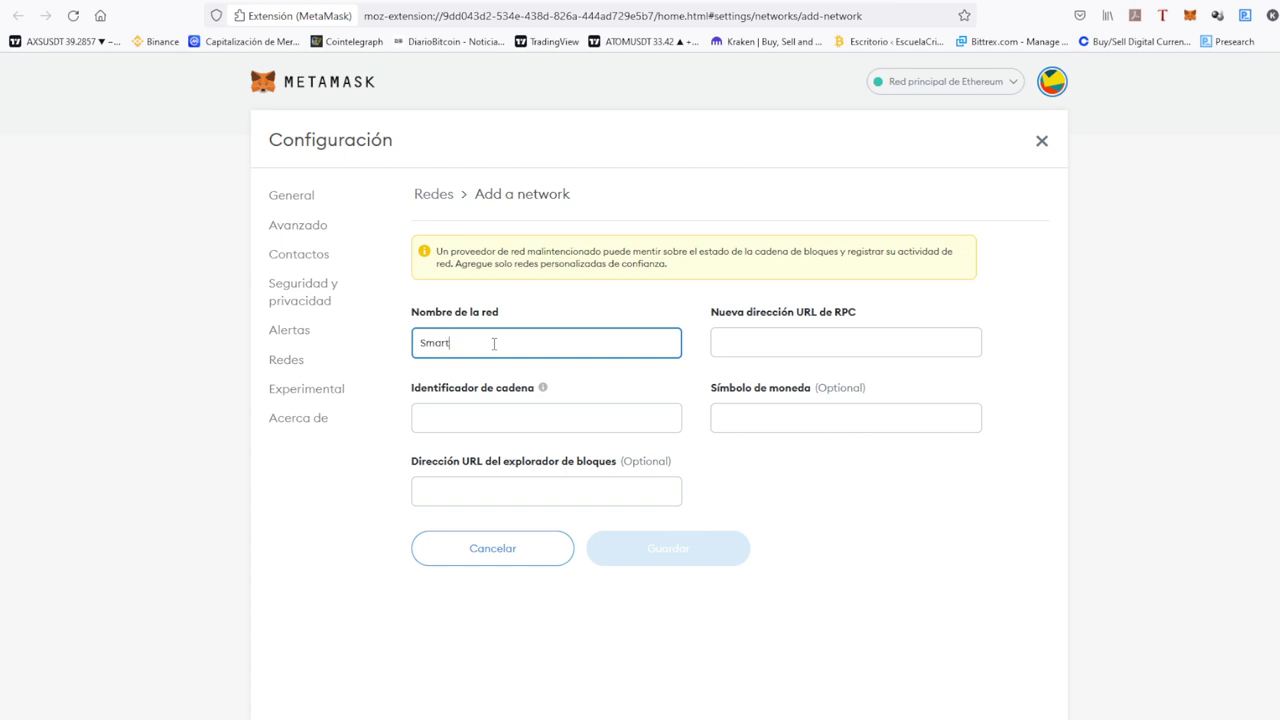
text( Chain)
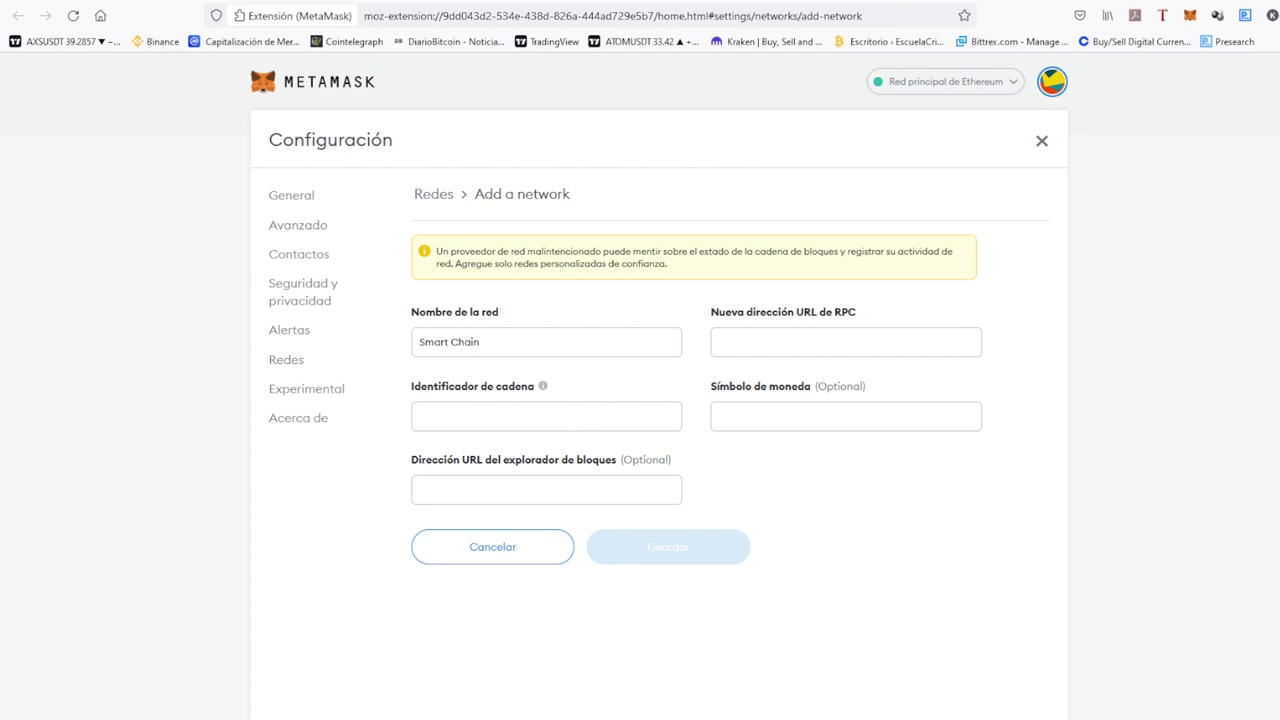
click(866, 346)
text(https://bsc-dataseed.binance.org/)
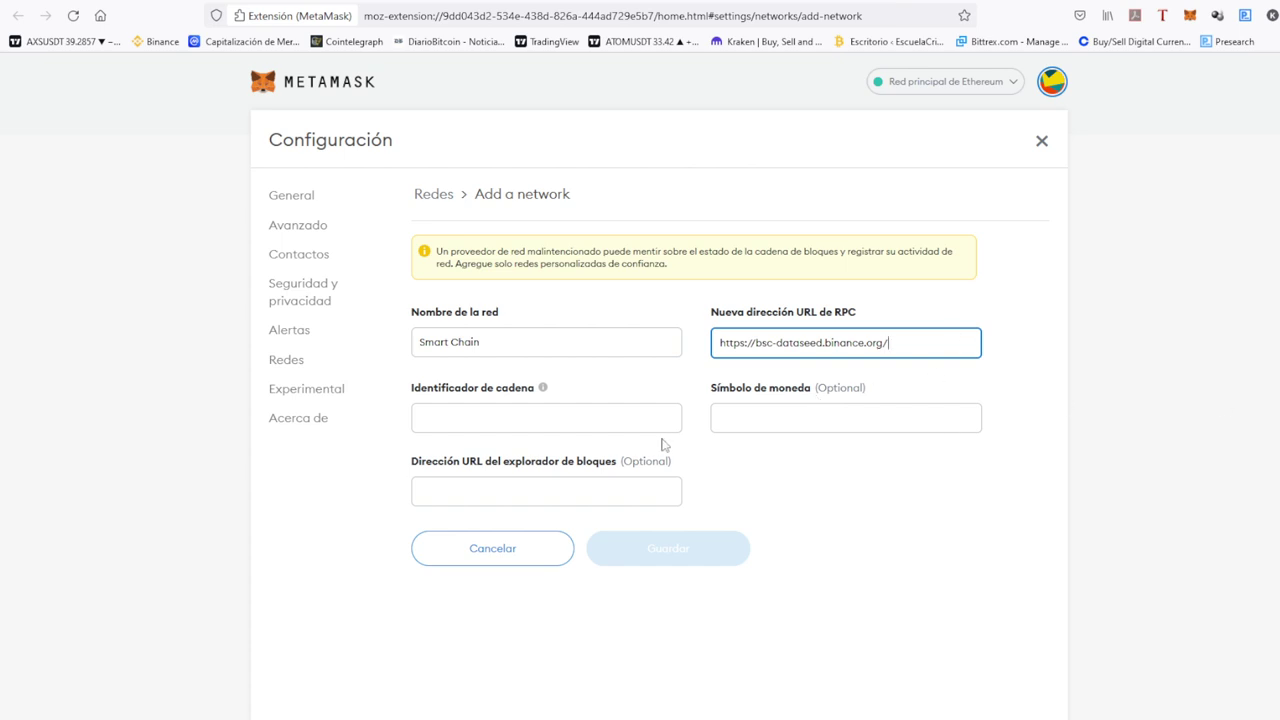
Step: Set the new network's chain ID to 56 and its currency symbol to BNB
click(519, 424)
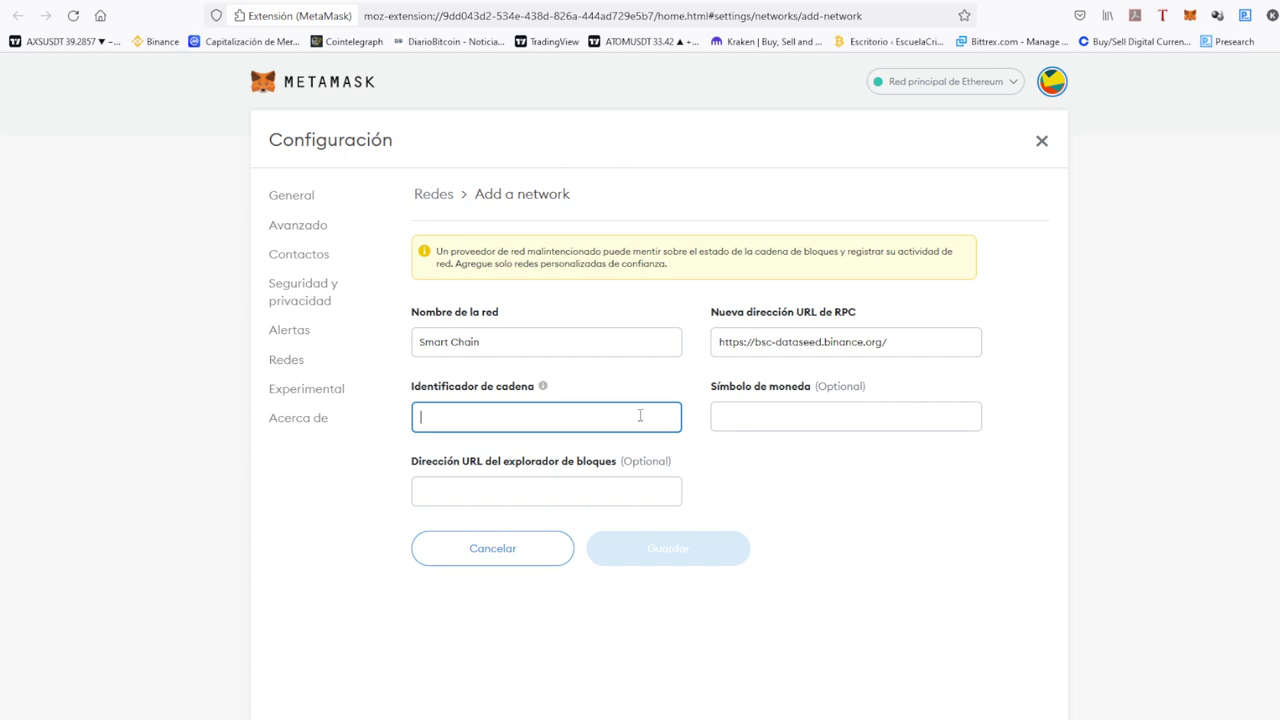
text(56)
click(773, 417)
text(BNB)
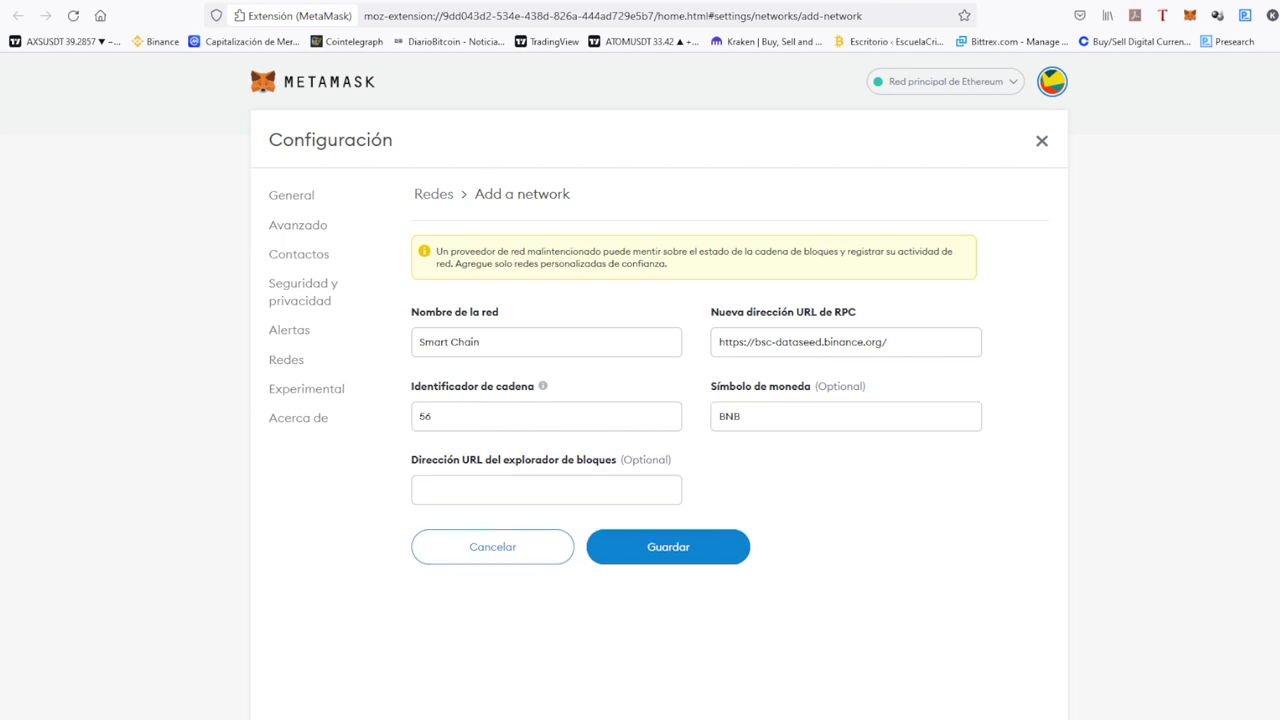
click(475, 490)
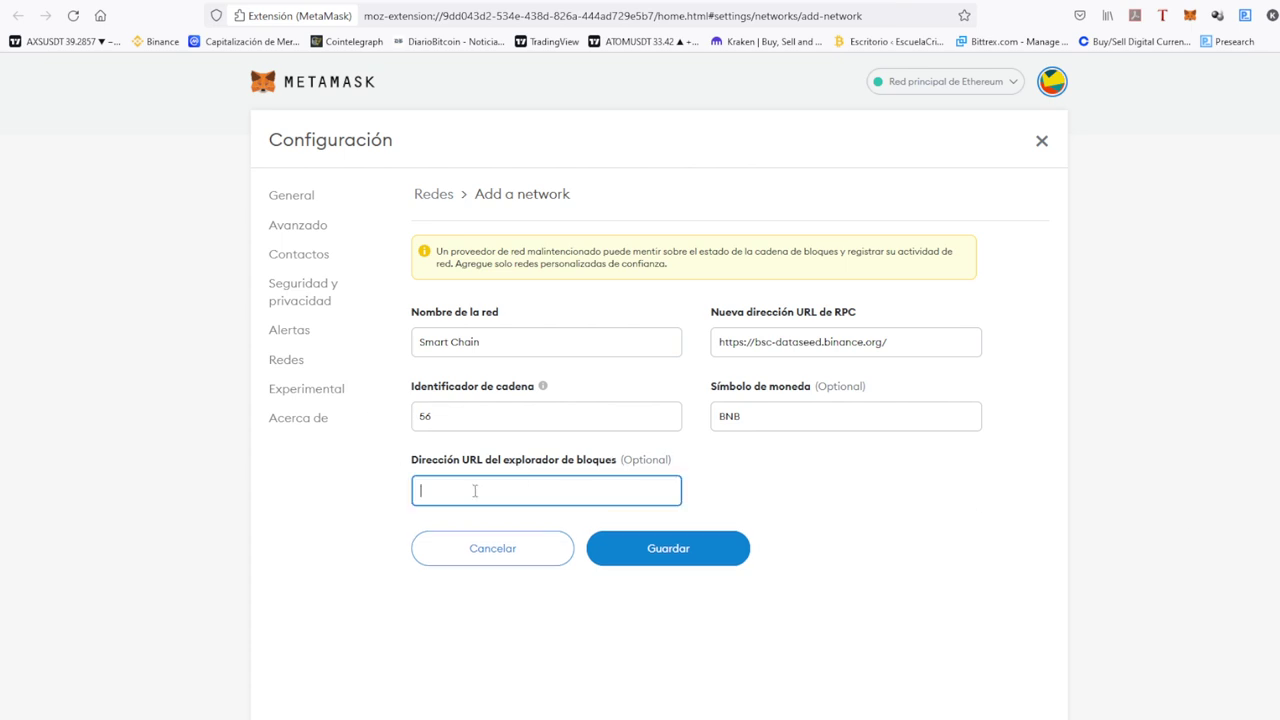
text(https://bscscan.com)
click(666, 554)
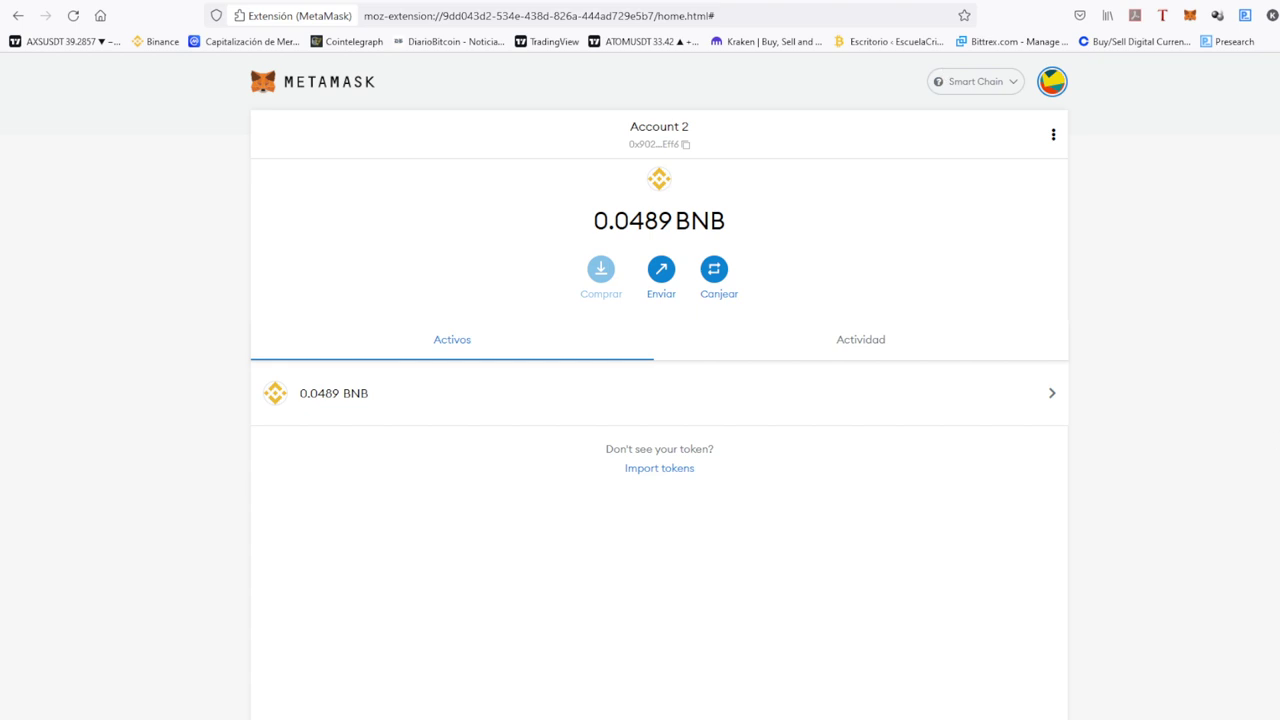
Step: Check the list of available networks and view the account details of Account 2
click(1013, 86)
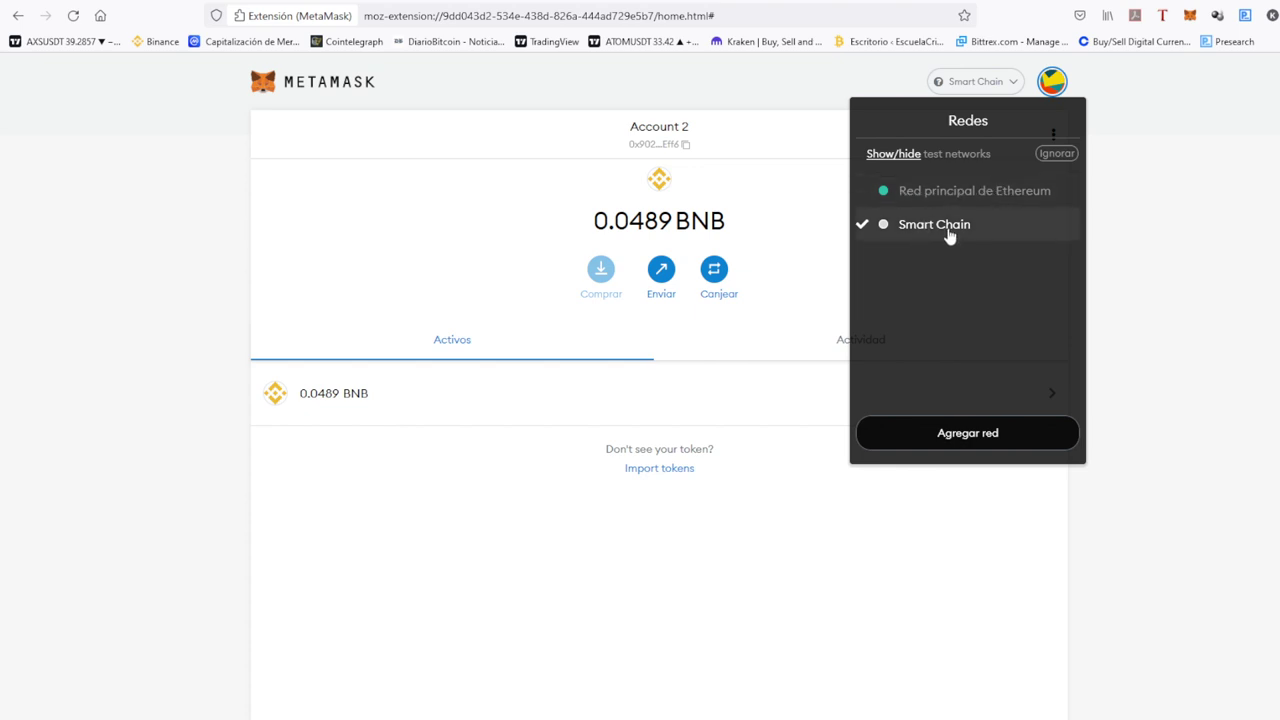
click(767, 197)
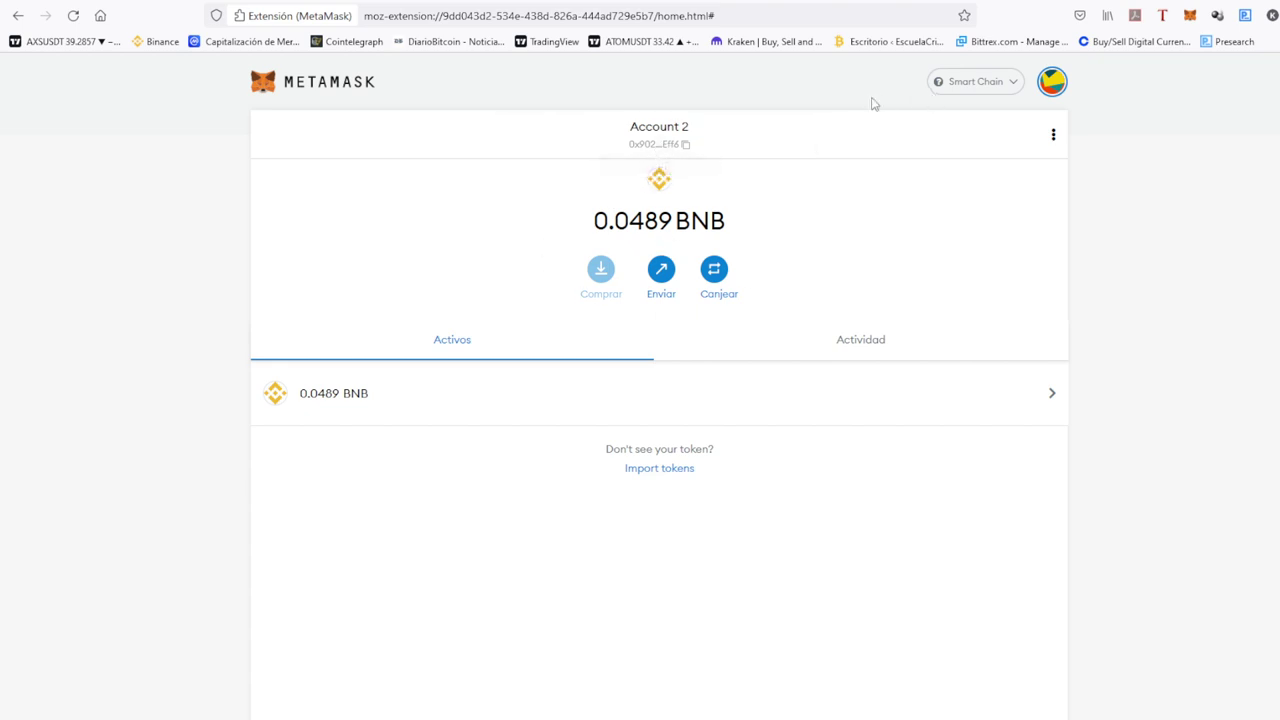
click(1052, 136)
click(1042, 212)
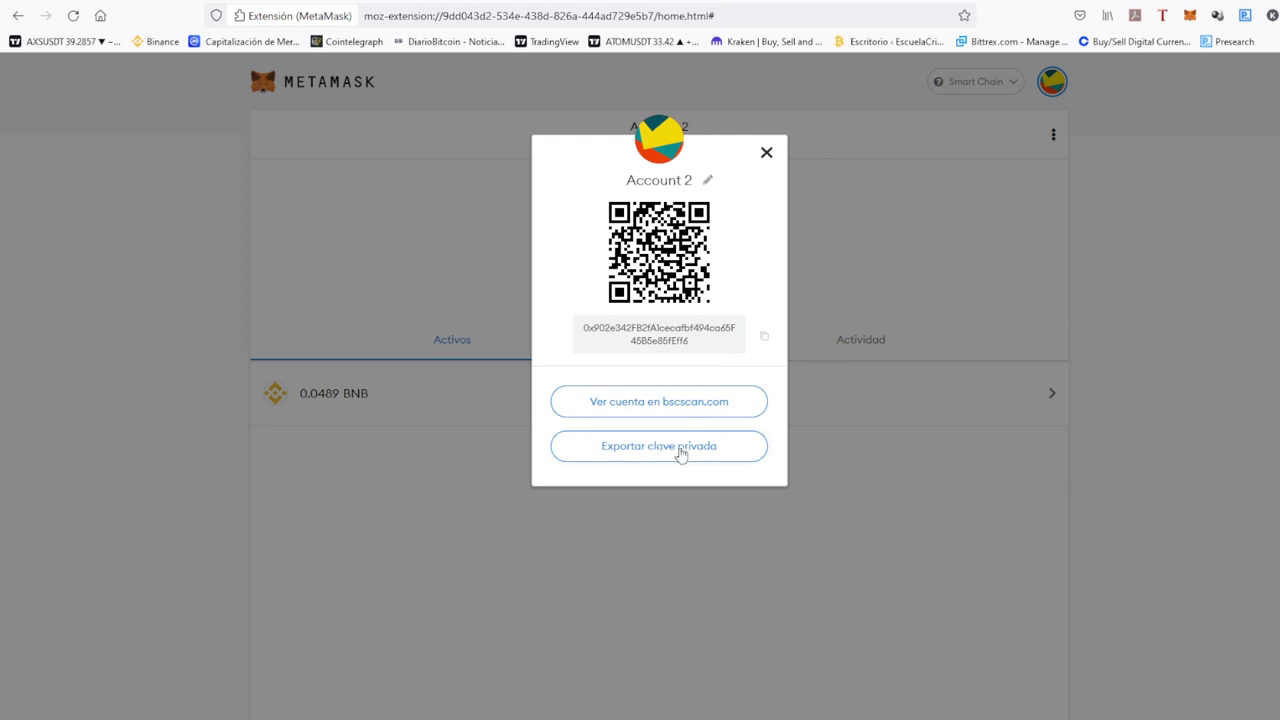
click(1157, 302)
Step: Recheck the network list and review the account's assets in the wallet's extension popup
click(1005, 82)
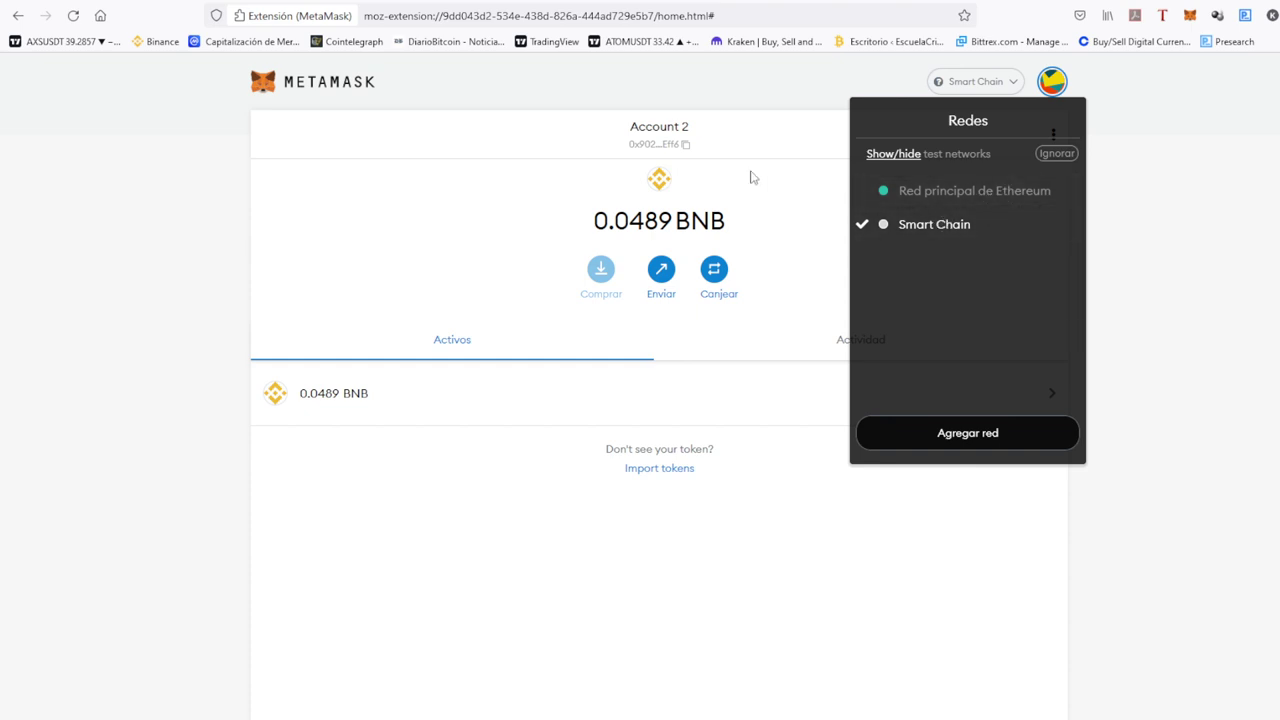
click(777, 194)
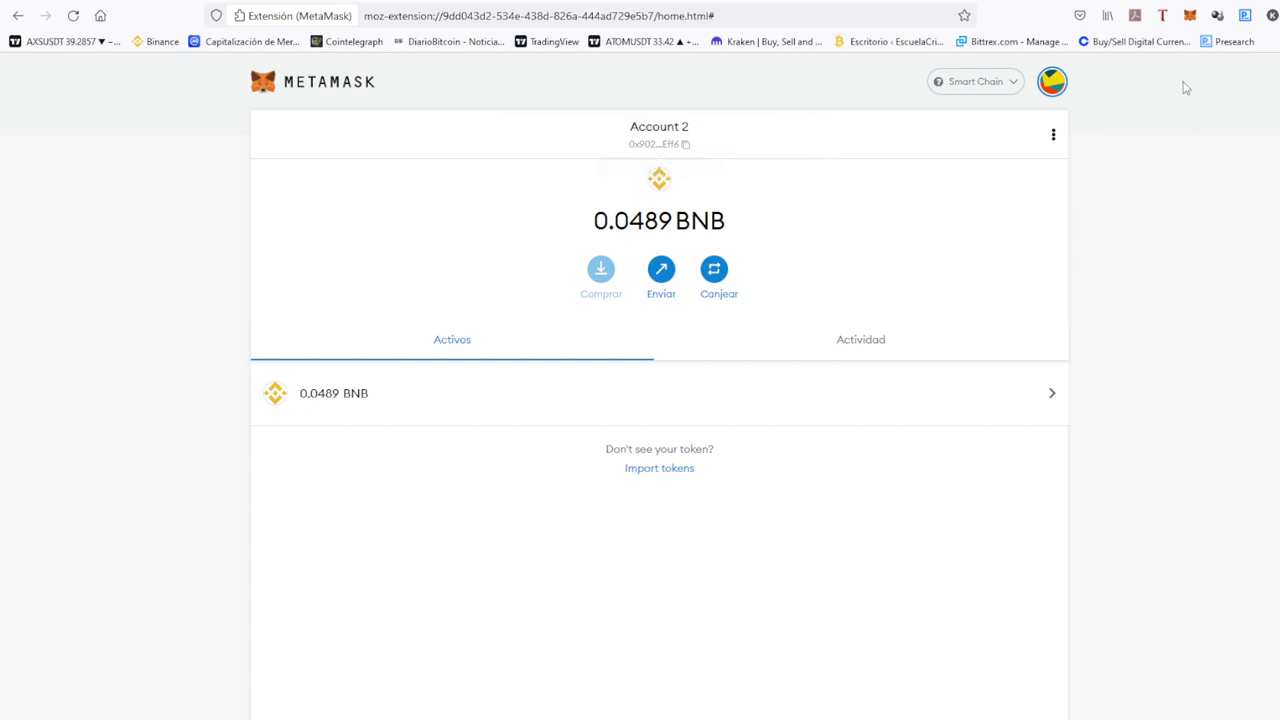
click(1190, 17)
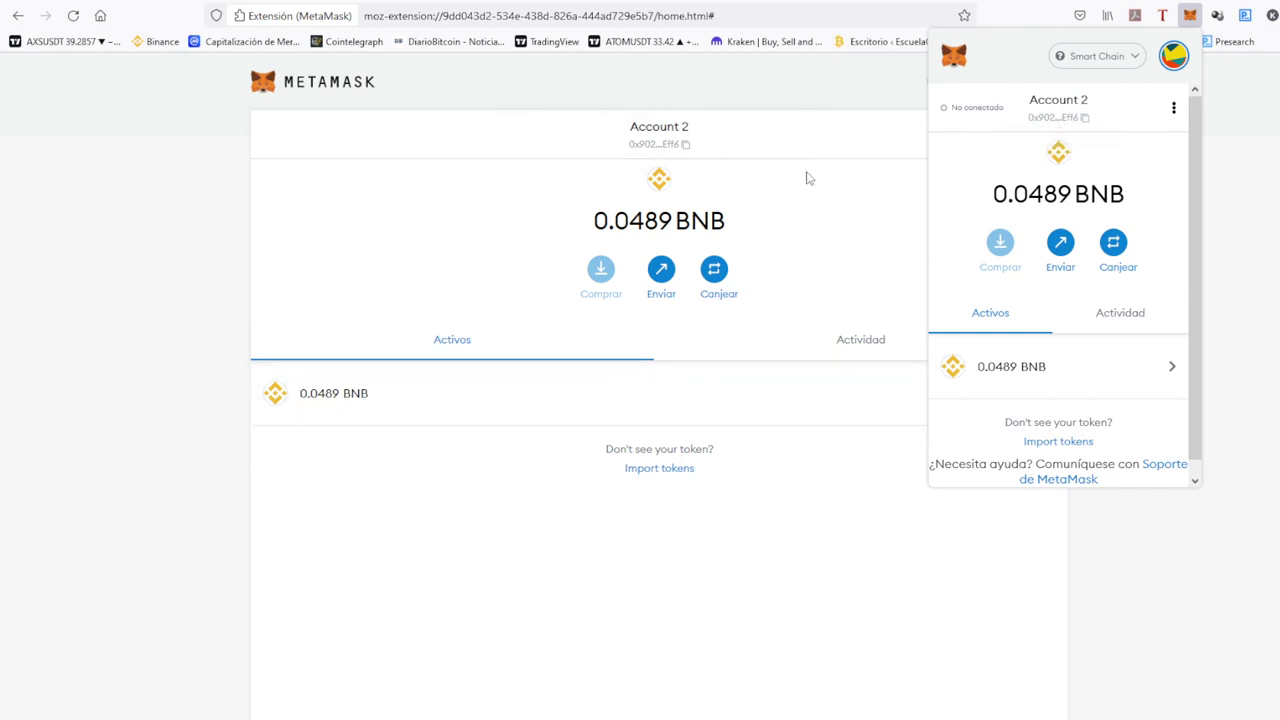
scroll(1054, 278, down, 1)
scroll(1054, 278, up, 1)
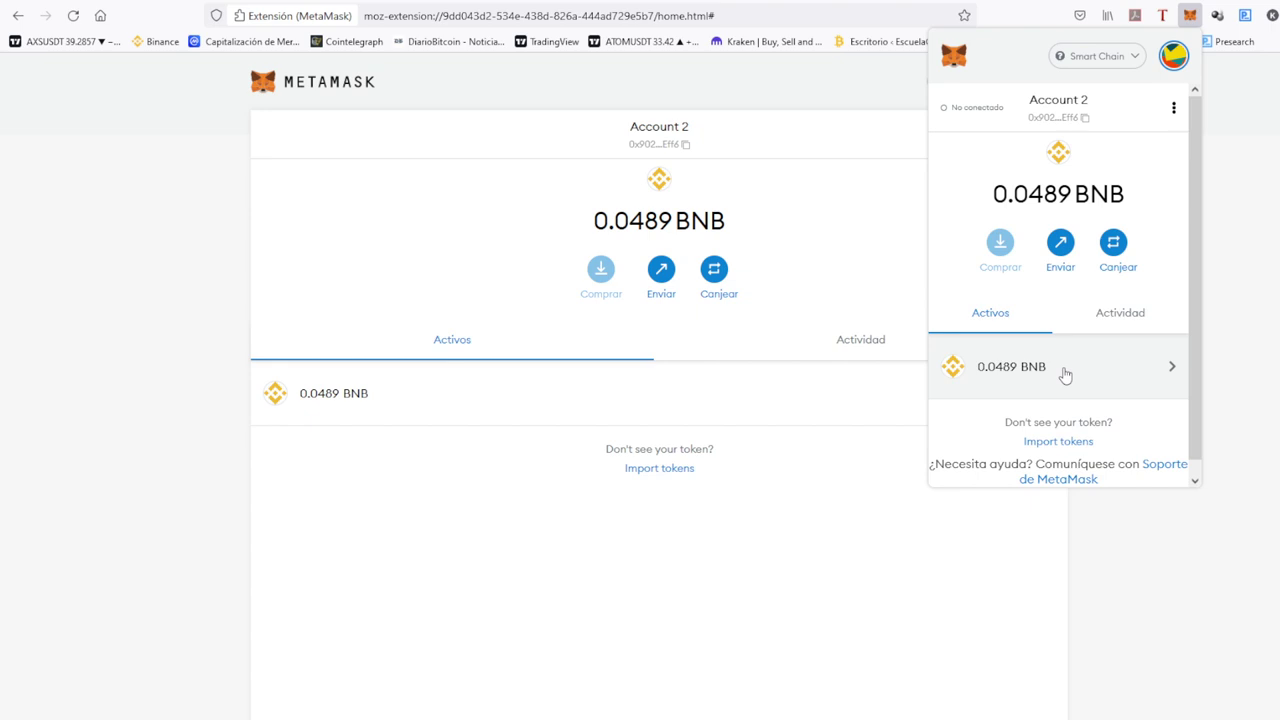
click(1244, 360)
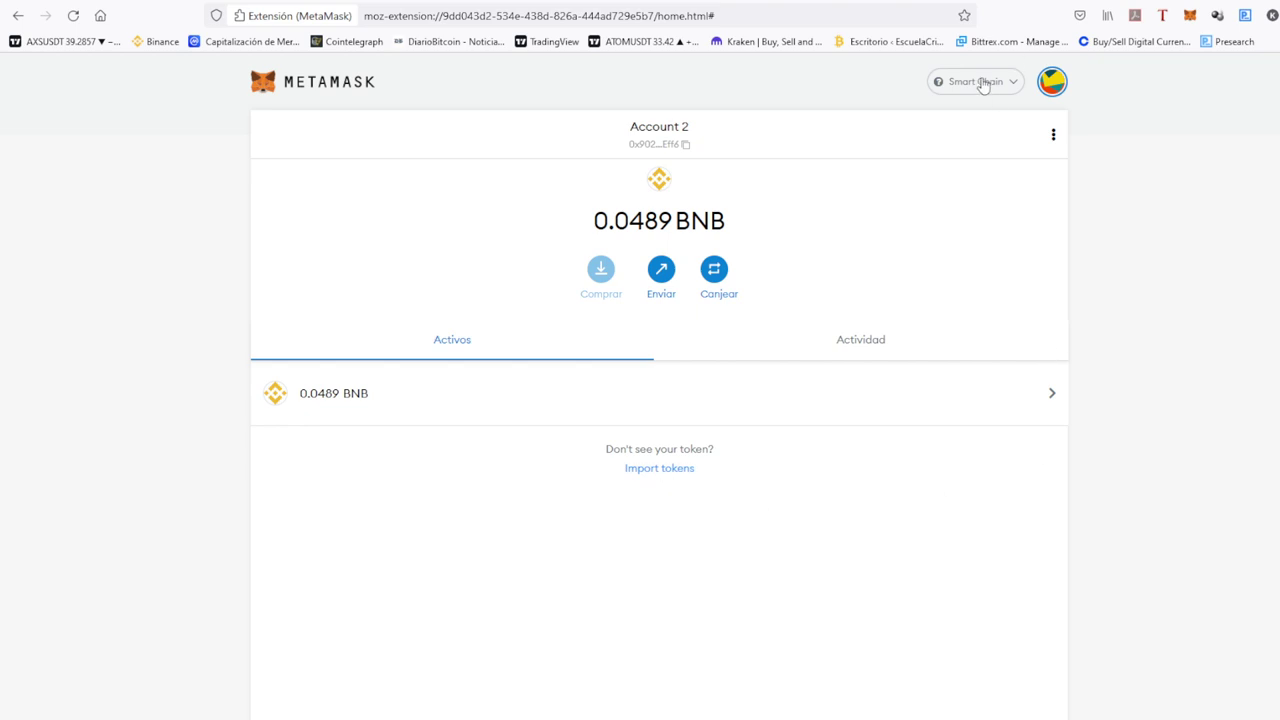
Step: Switch to CoinMarketCap and open the Polygon (MATIC) page from the cryptocurrency ranking
click(229, 42)
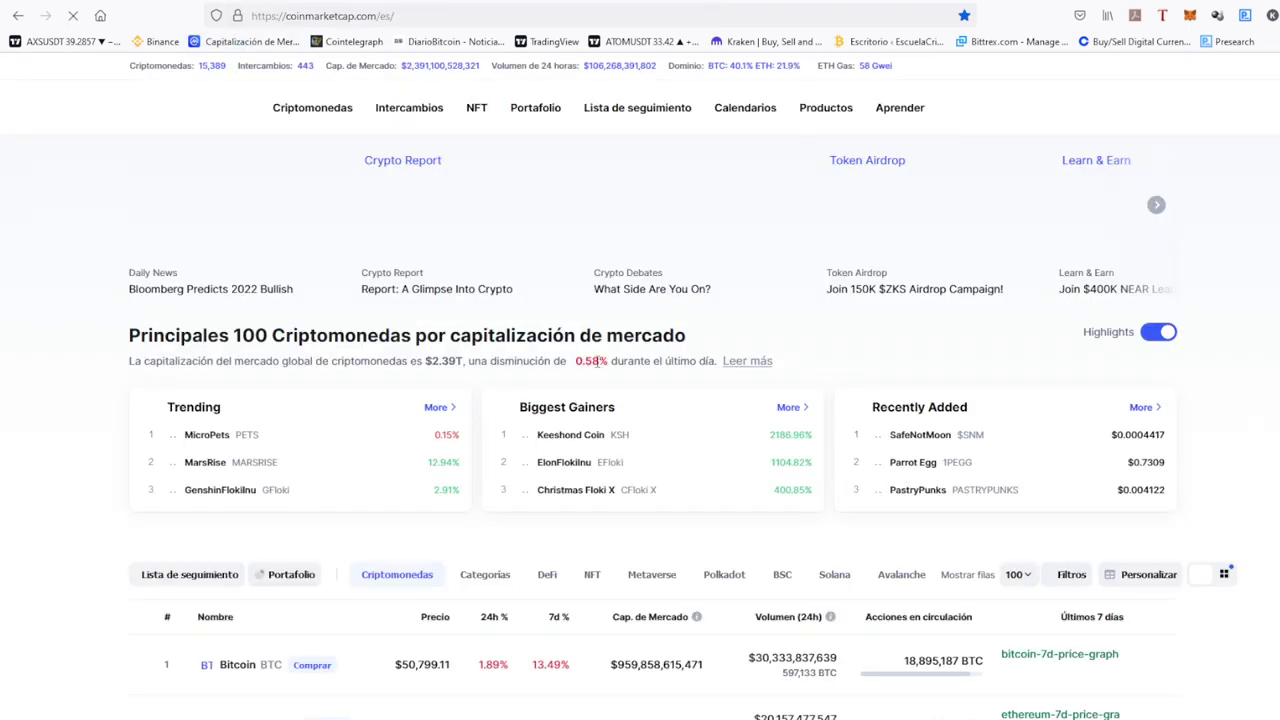
scroll(516, 625, down, 3)
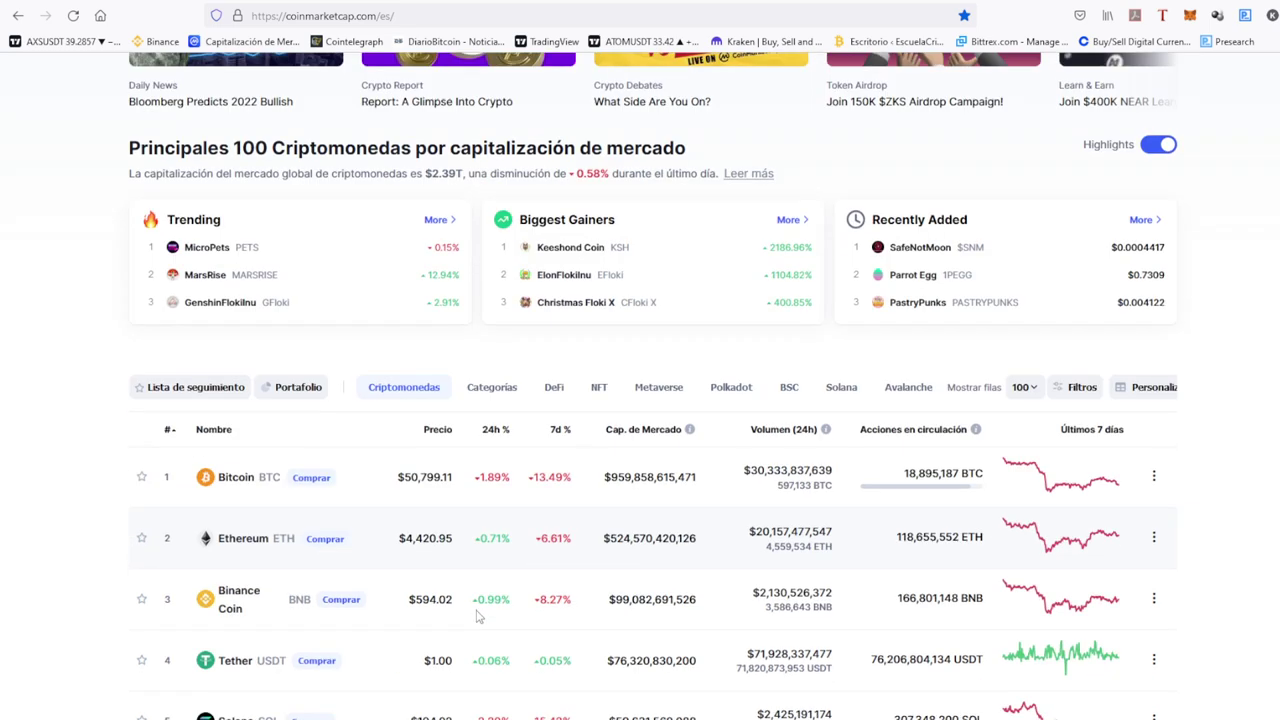
scroll(278, 525, down, 3)
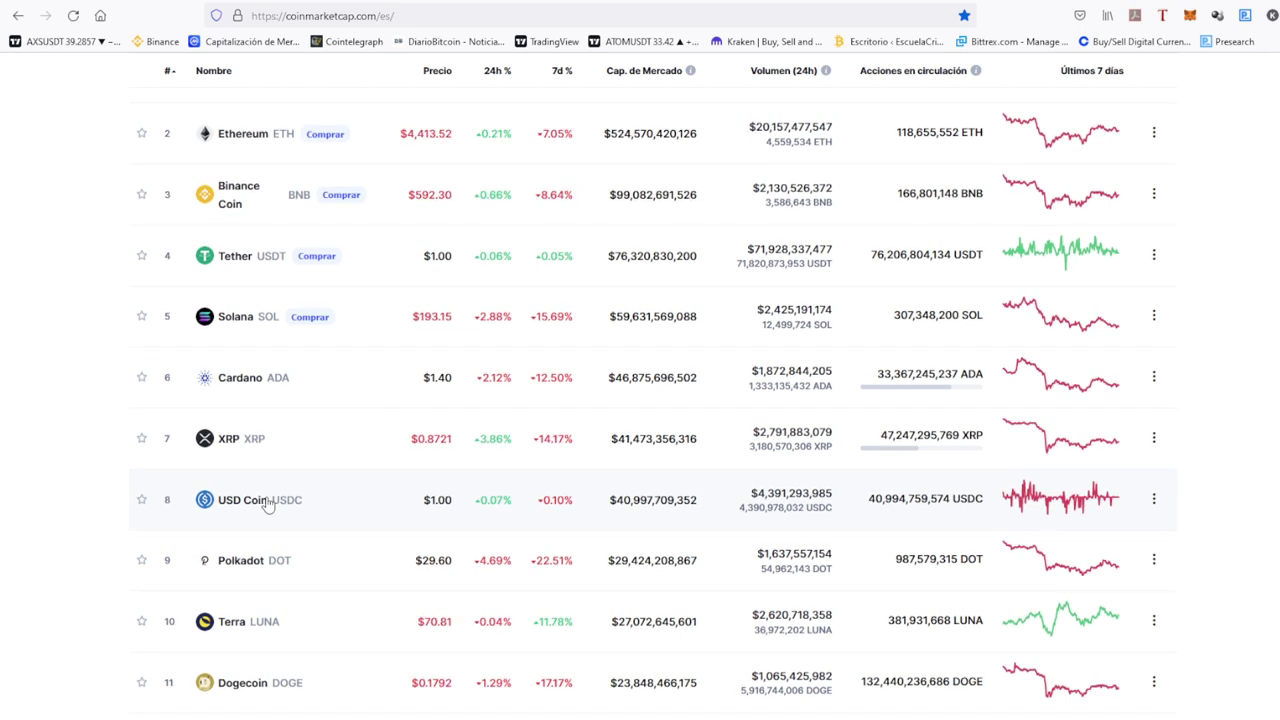
scroll(267, 504, down, 1)
scroll(267, 504, down, 1)
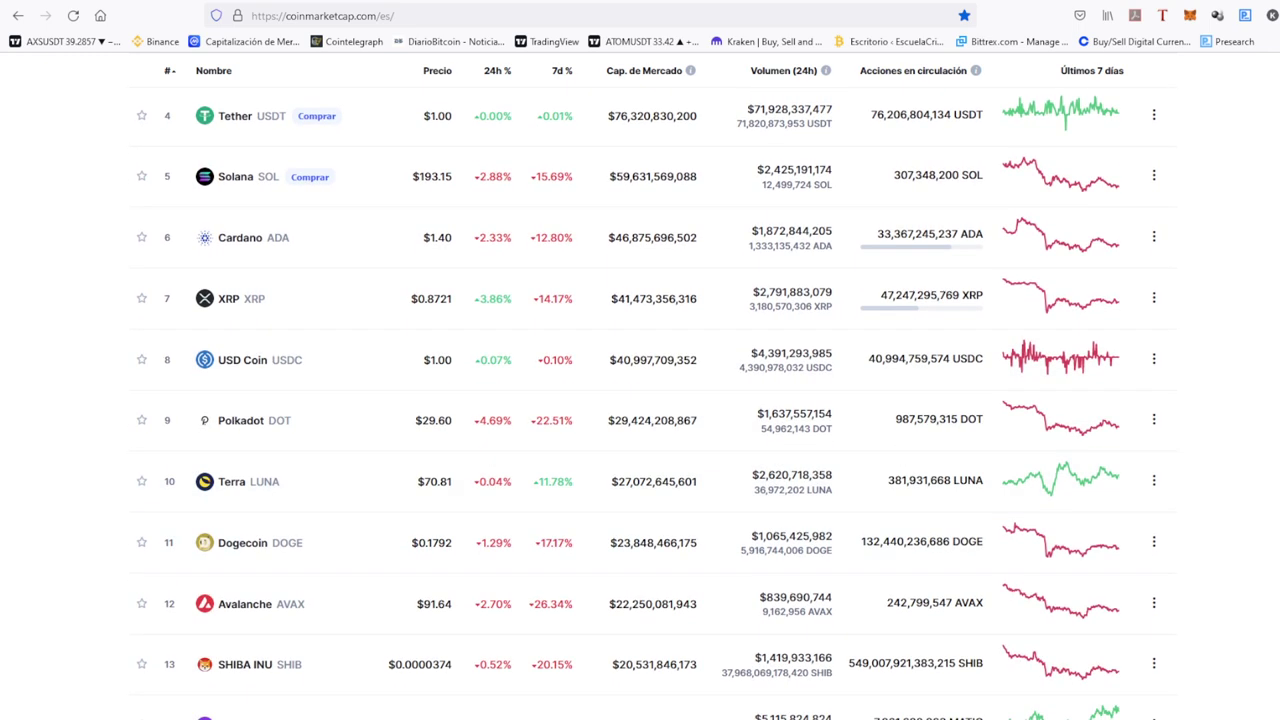
click(245, 700)
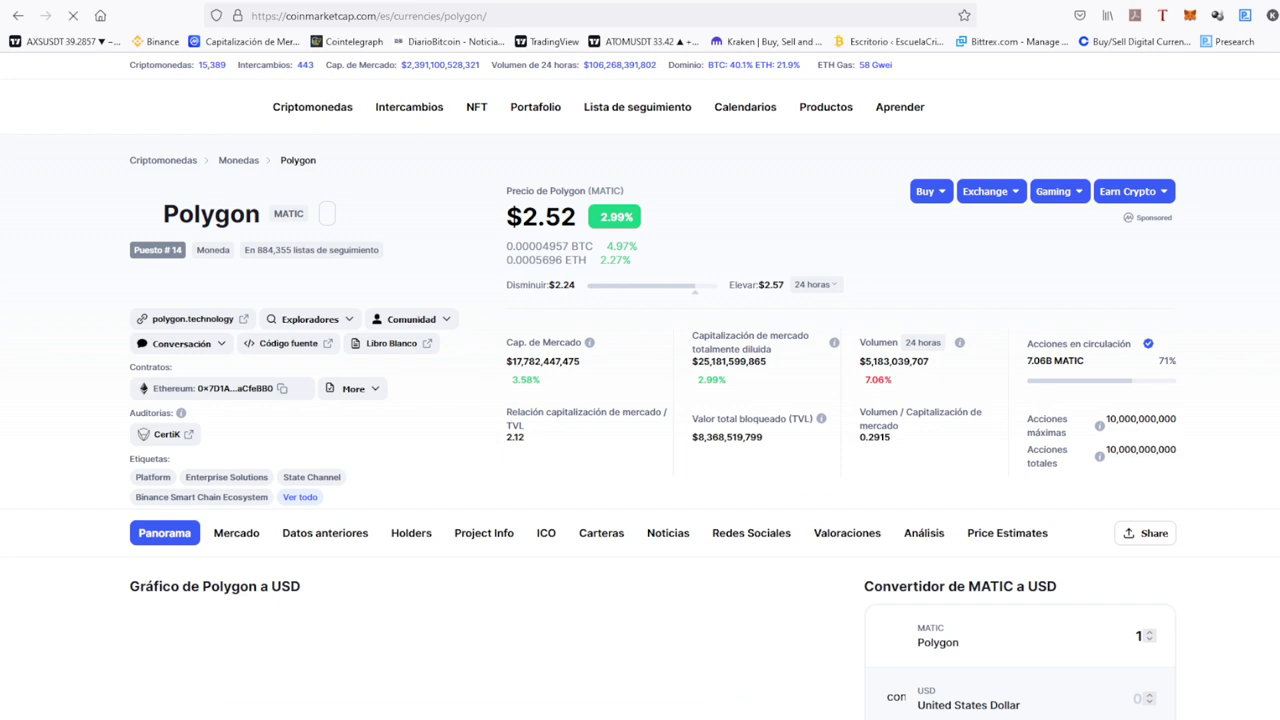
Step: In the MetaMask extension popup, switch the wallet from the Ethereum main network to Smart Chain and review its assets
click(1189, 16)
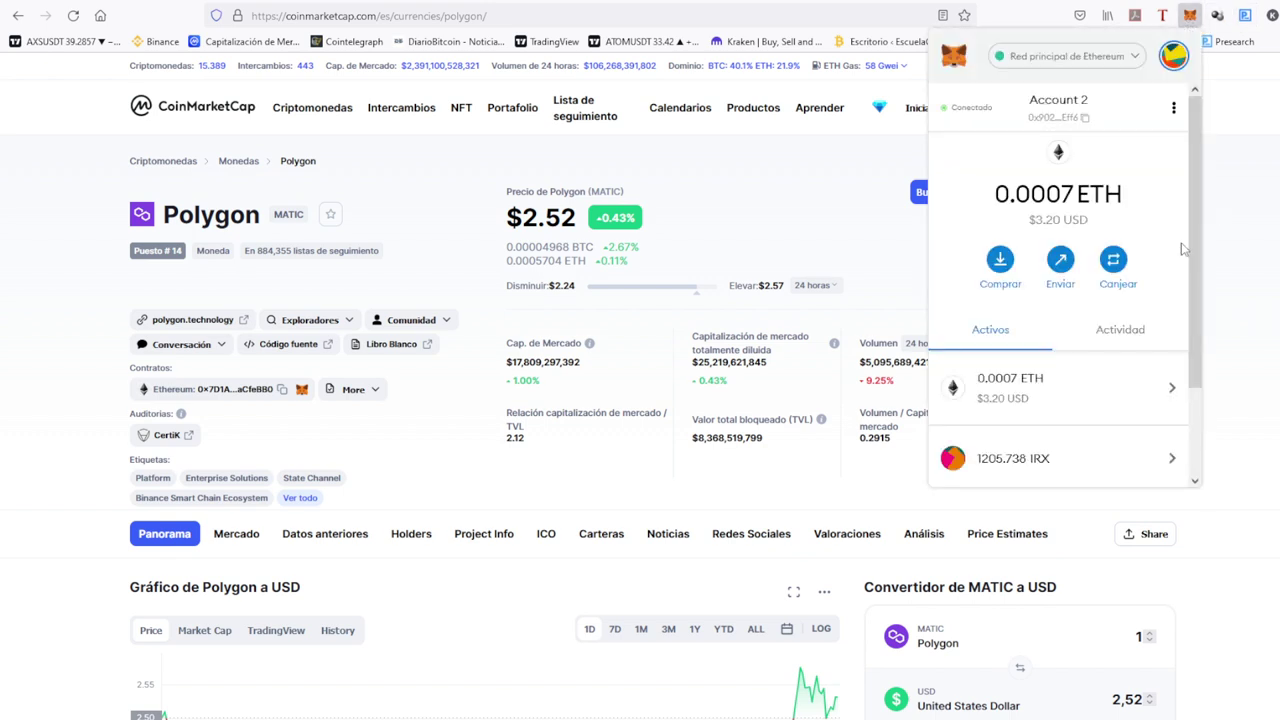
scroll(1182, 248, down, 2)
scroll(1189, 157, up, 2)
click(1138, 58)
click(1045, 199)
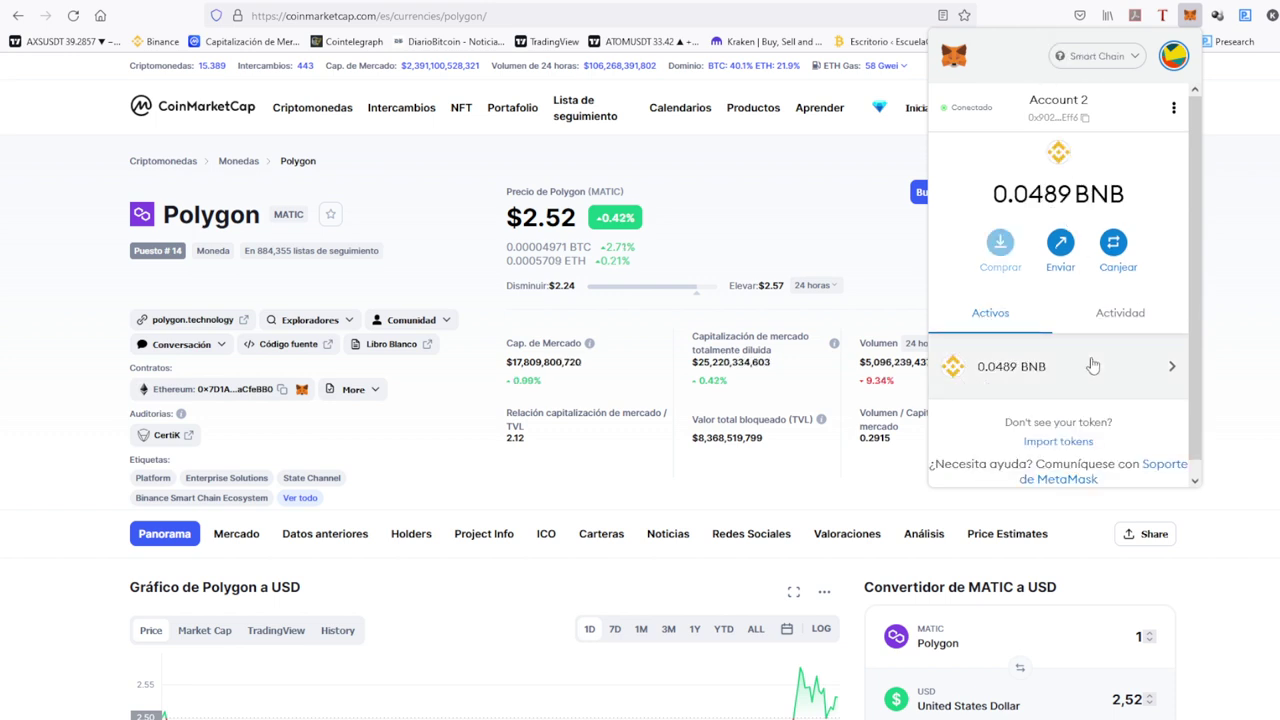
scroll(1110, 283, down, 1)
scroll(1110, 283, down, 1)
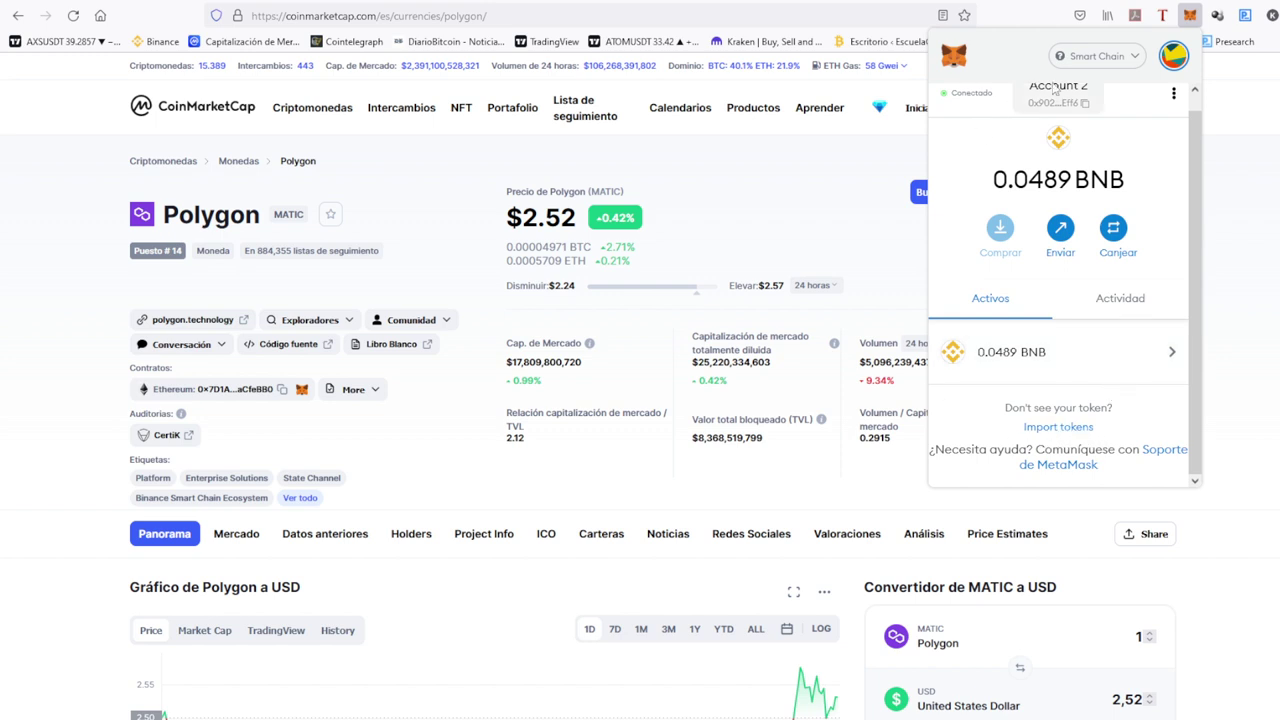
scroll(1107, 248, up, 1)
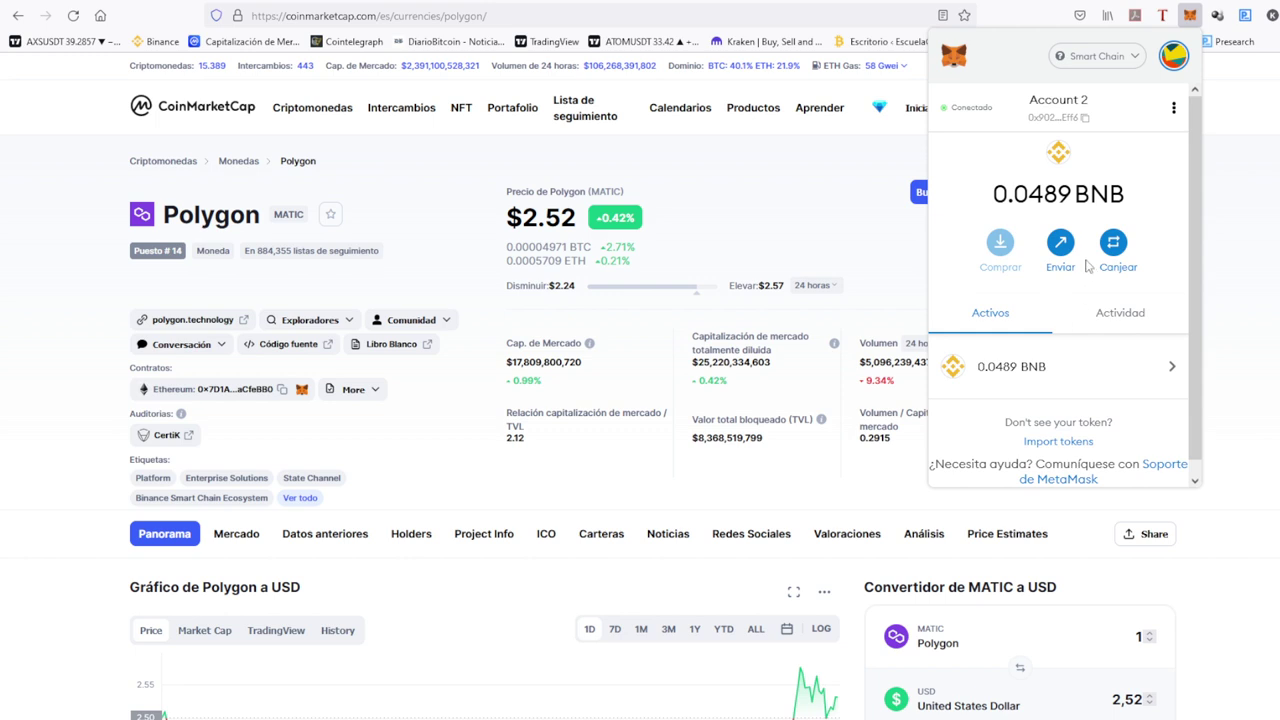